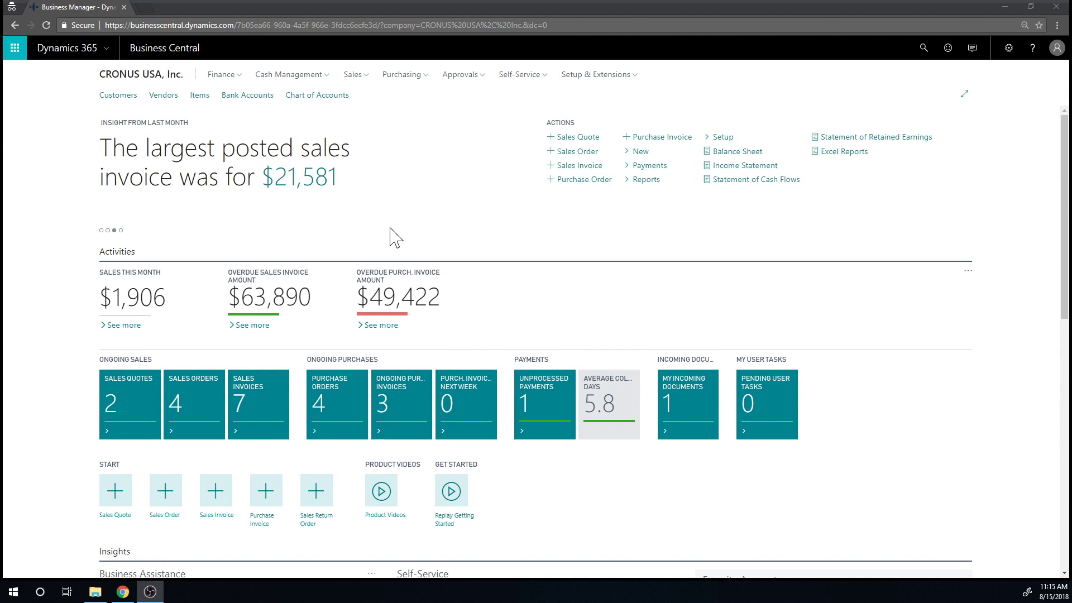
- Create item 1004 'Medium Drip Coffee' from the Item No Sales Tax template and close its card
{"action": "left_click", "coordinate": [200, 104]}
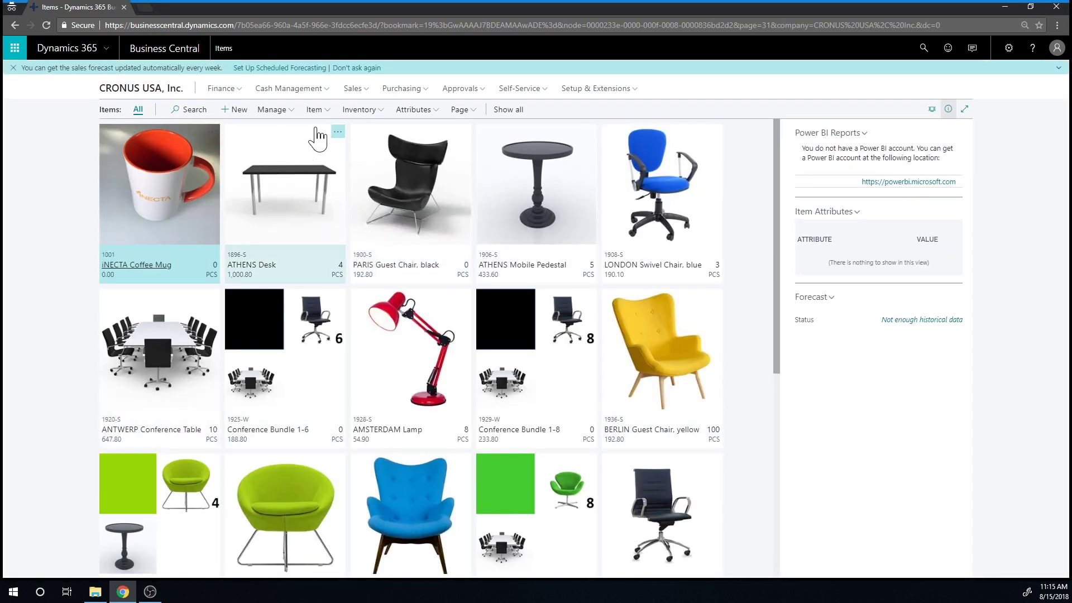
{"action": "left_click", "coordinate": [240, 110]}
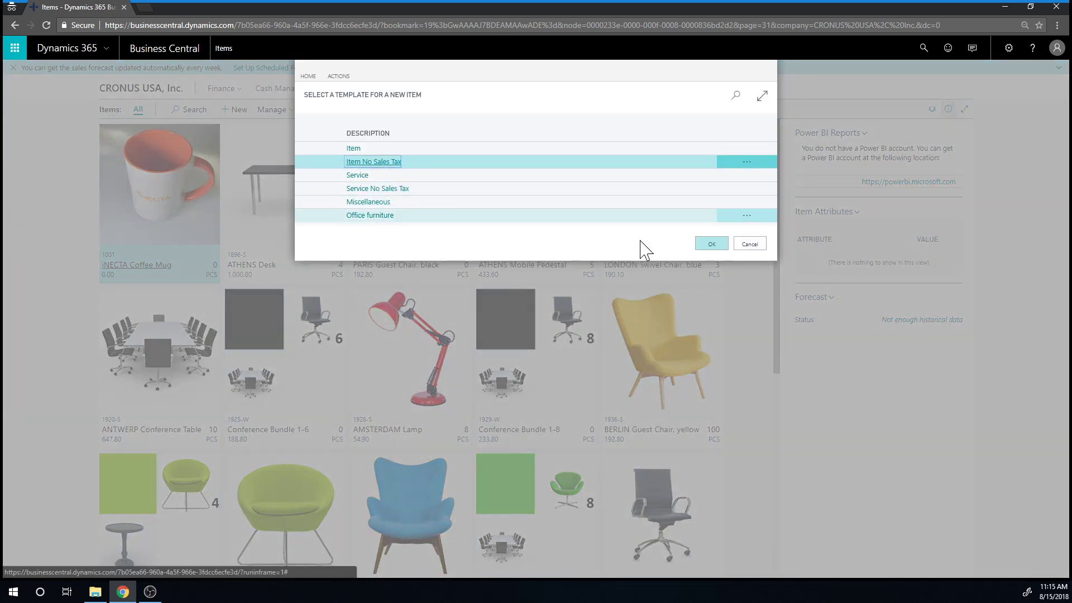
{"action": "left_click", "coordinate": [711, 244]}
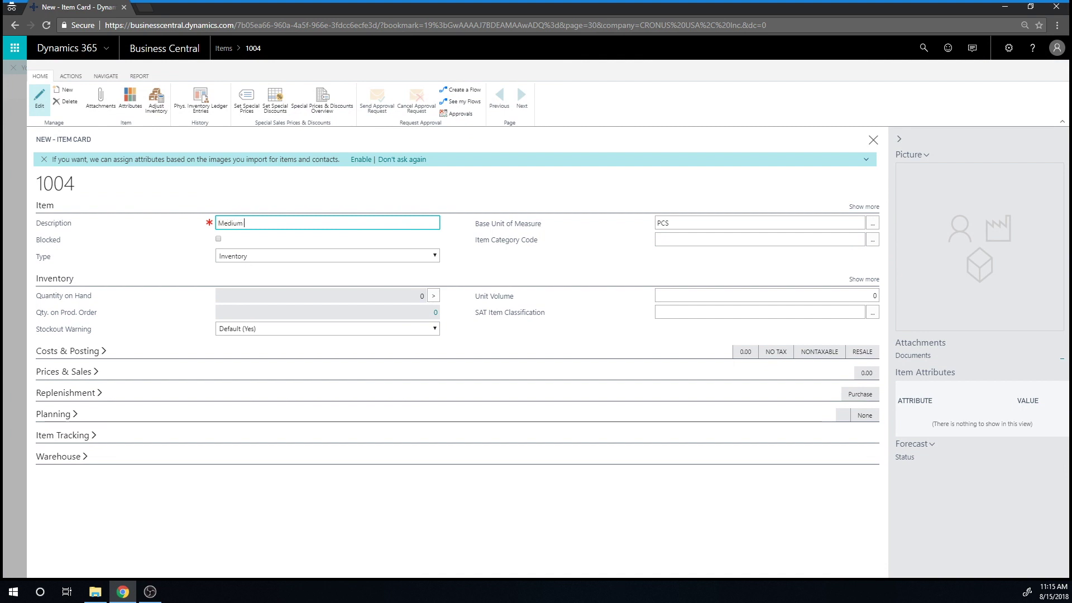
{"action": "key", "text": "BackSpace"}
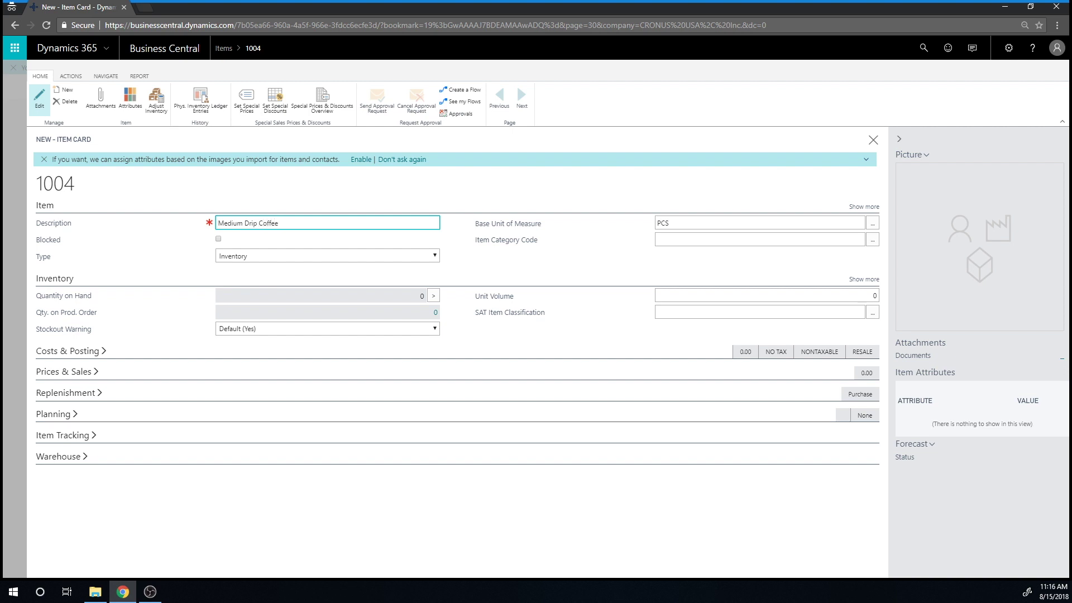
{"action": "left_click", "coordinate": [472, 210]}
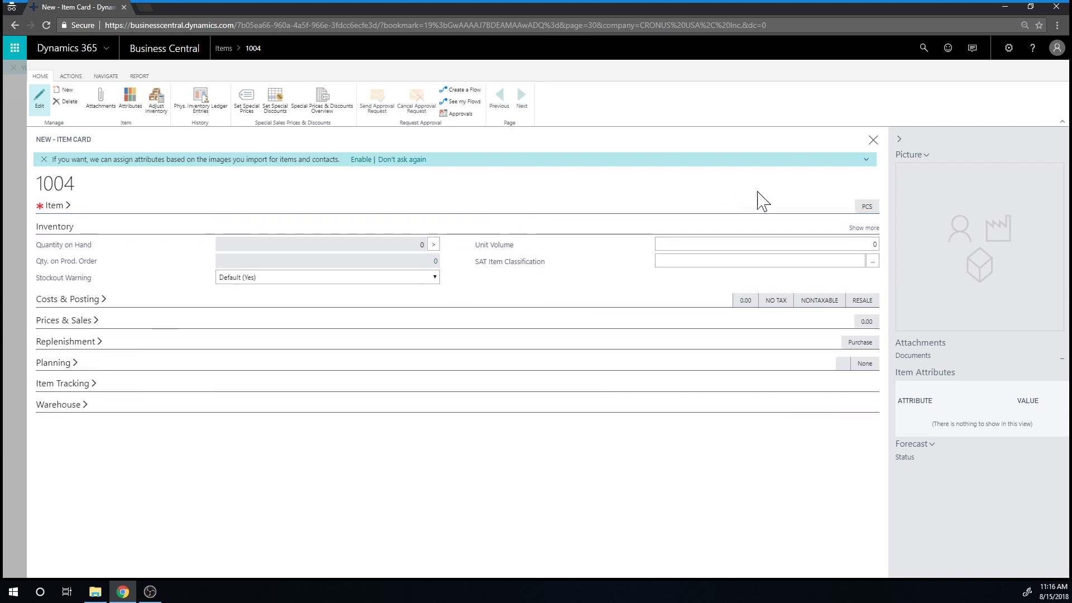
{"action": "left_click", "coordinate": [873, 141]}
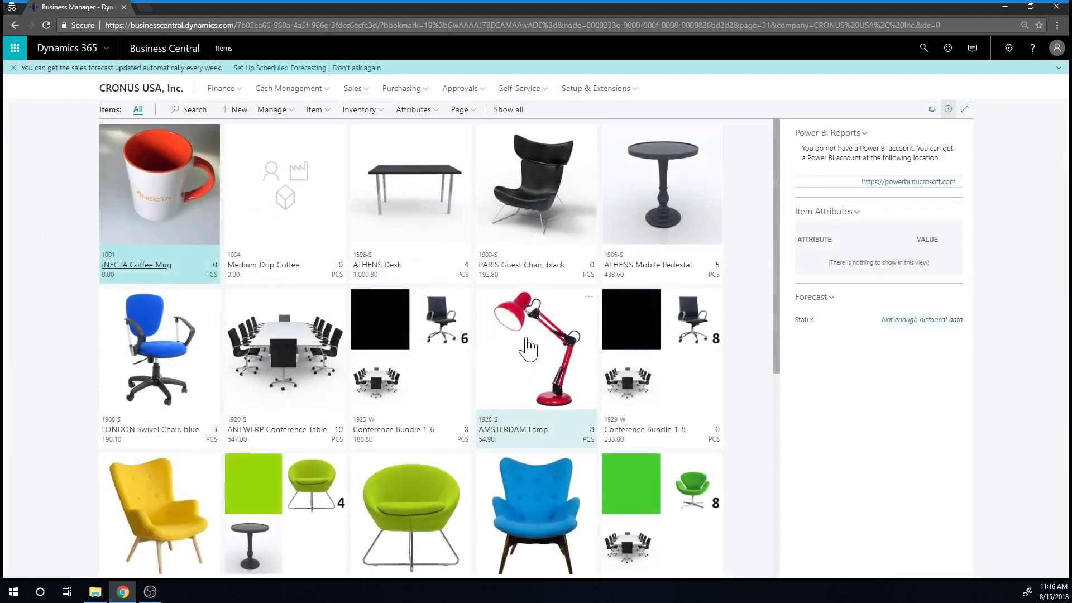
- Import the coffee cup photo as the picture of item 1004 Medium Drip Coffee
{"action": "left_click", "coordinate": [260, 274]}
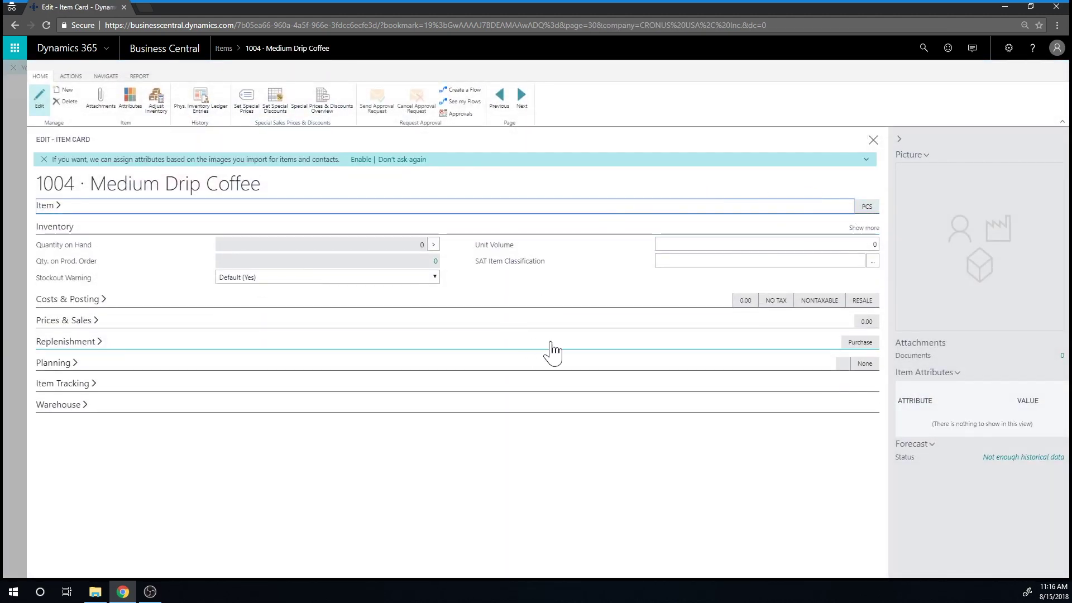
{"action": "left_click", "coordinate": [914, 155]}
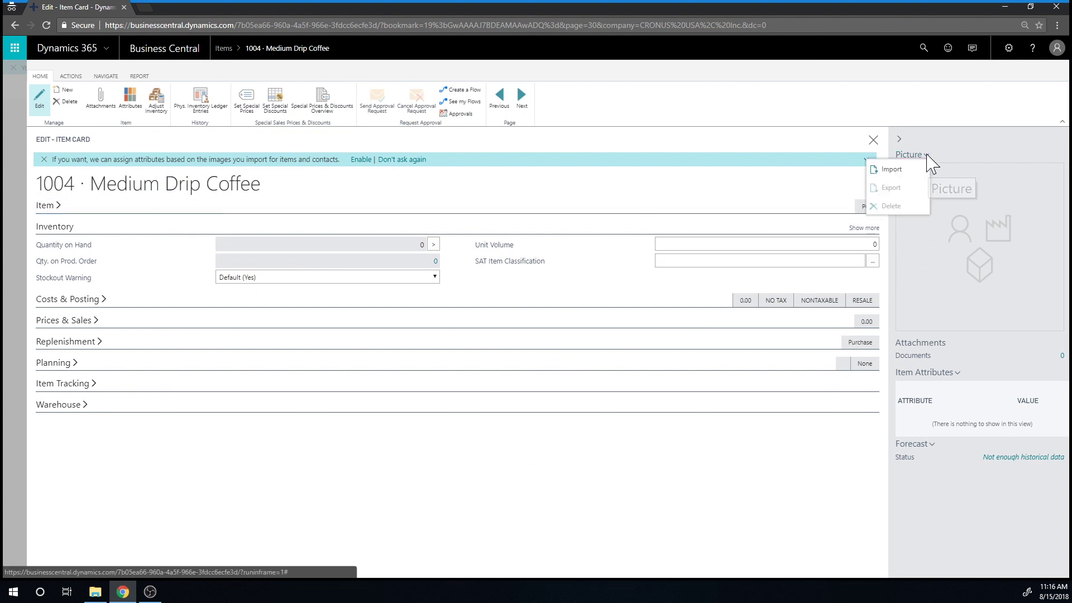
{"action": "left_click", "coordinate": [906, 172]}
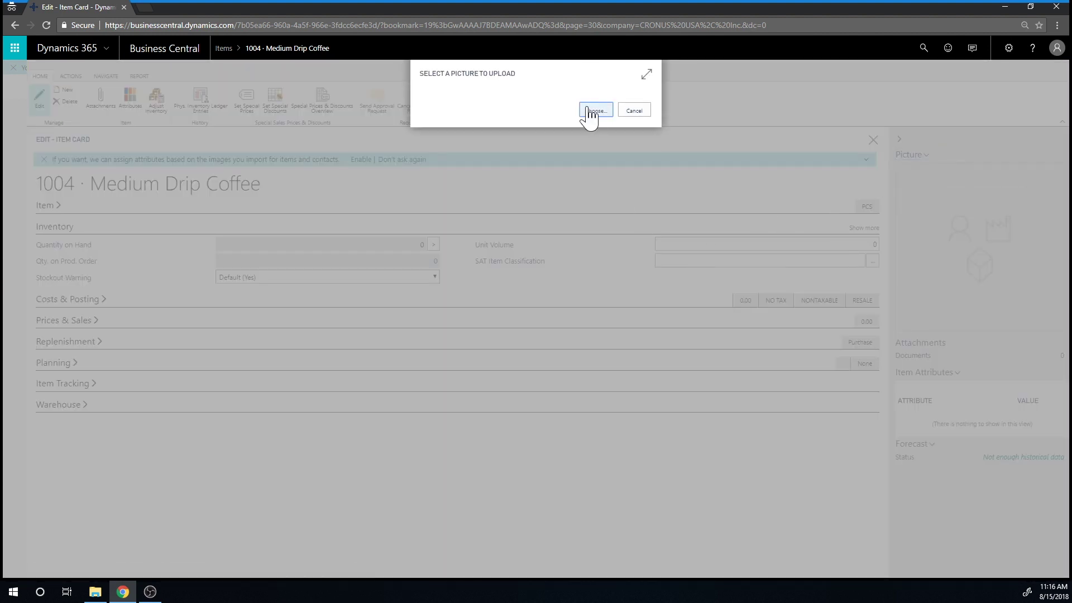
{"action": "left_click", "coordinate": [594, 111]}
{"action": "double_click", "coordinate": [713, 223]}
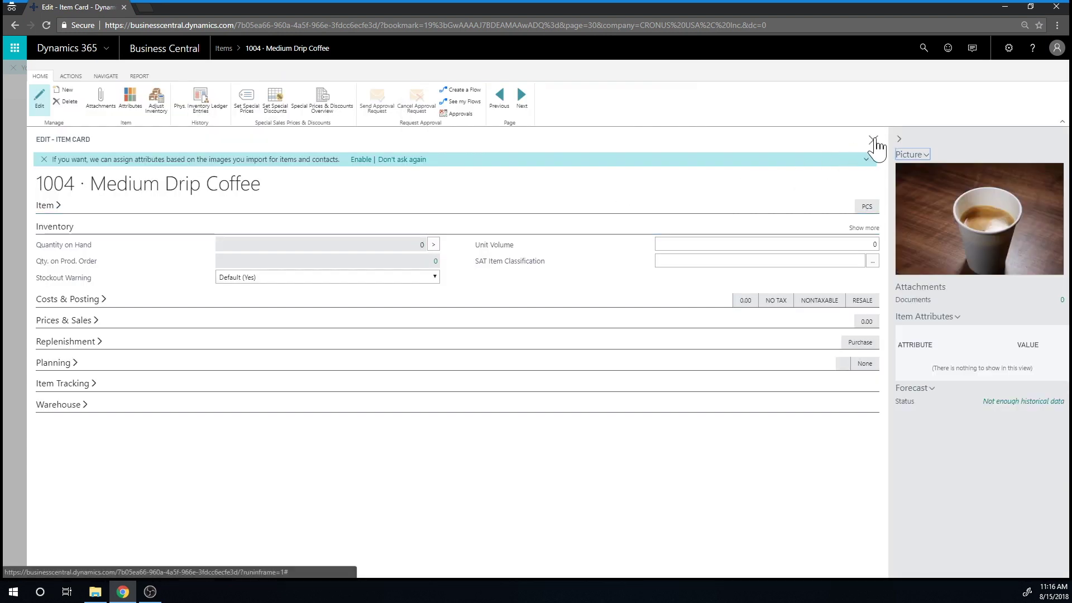
{"action": "left_click", "coordinate": [873, 141]}
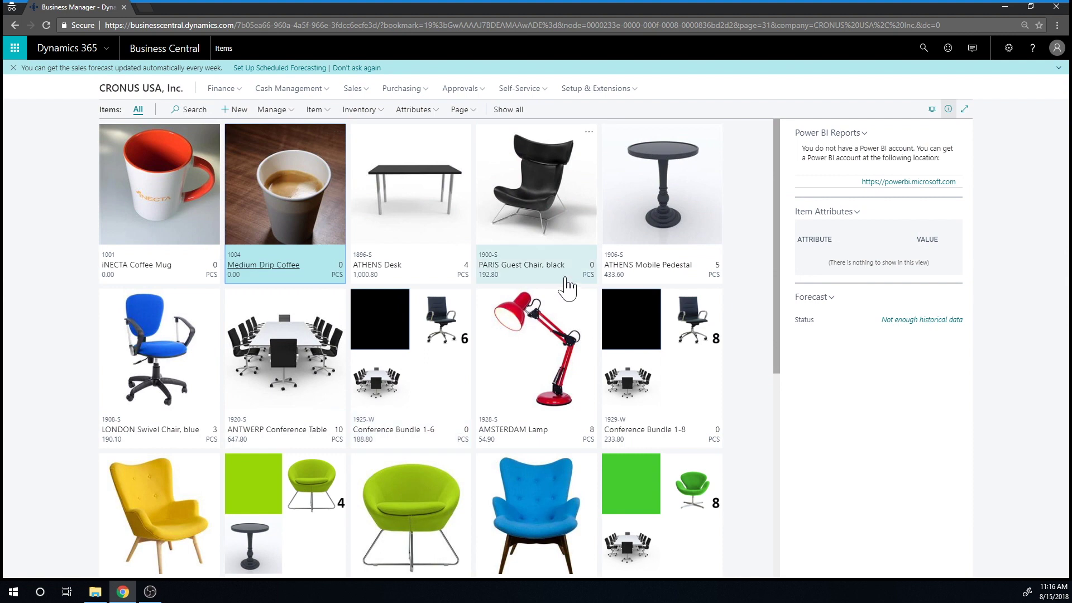
- Create a customer from the Cash-Payment / Retail Customer template, entering the customer's full name
{"action": "left_click", "coordinate": [154, 96]}
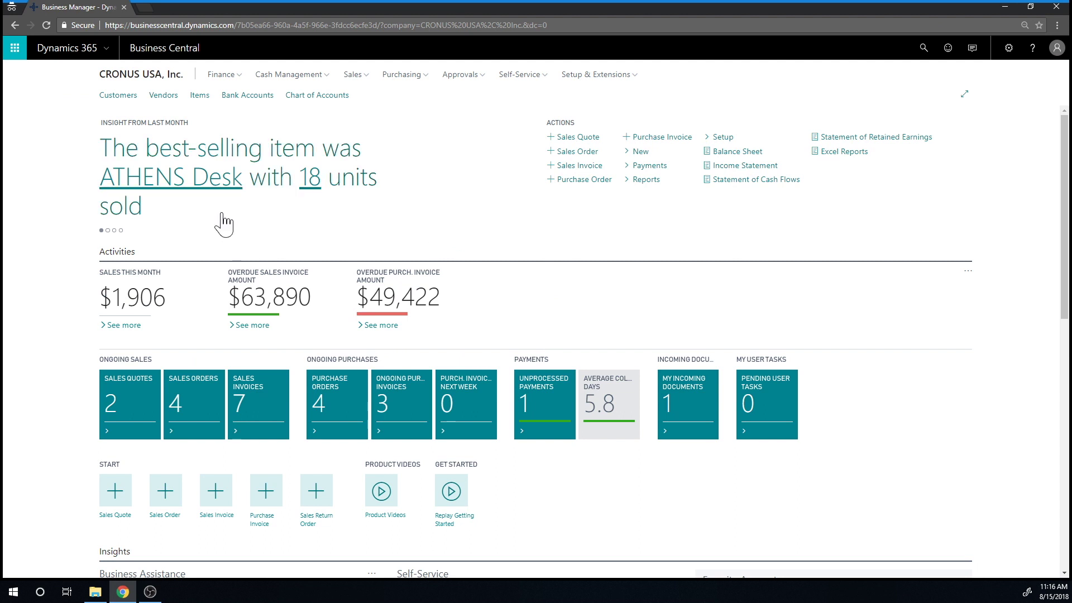
{"action": "left_click", "coordinate": [126, 96]}
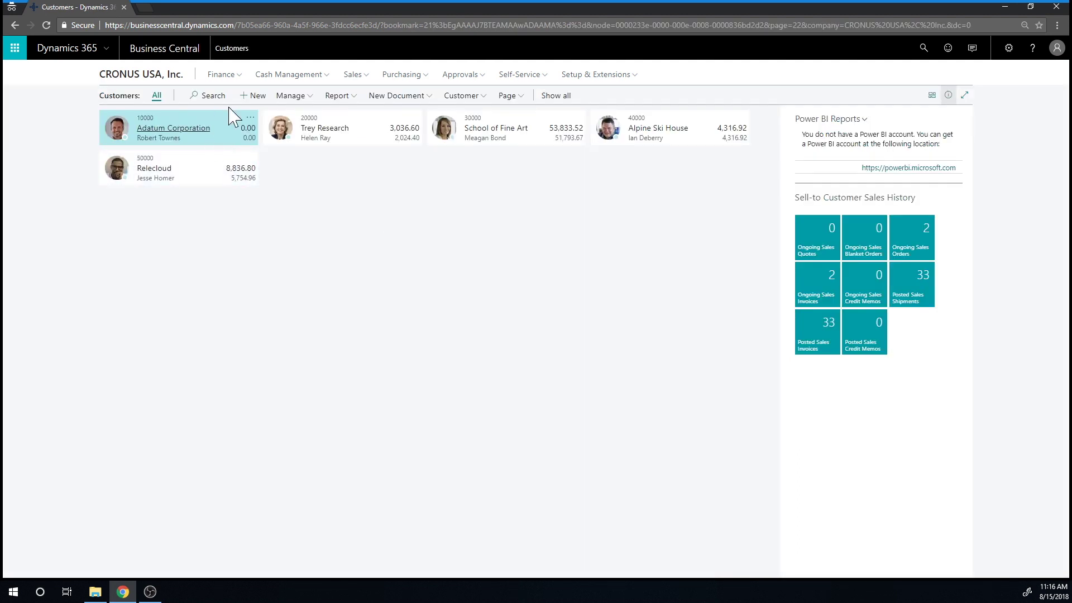
{"action": "left_click", "coordinate": [252, 98]}
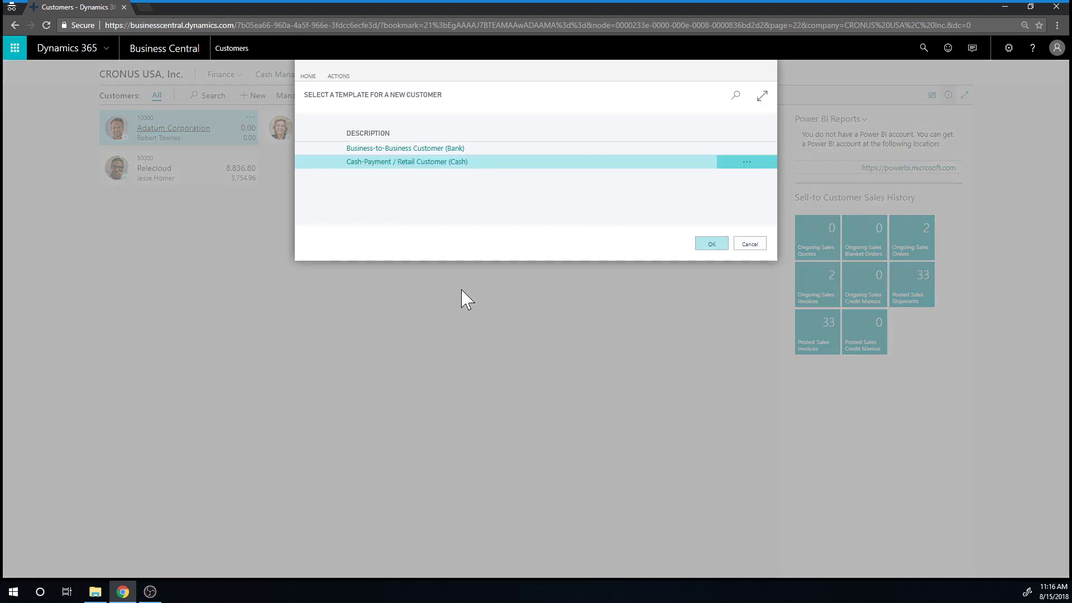
{"action": "left_click", "coordinate": [359, 168]}
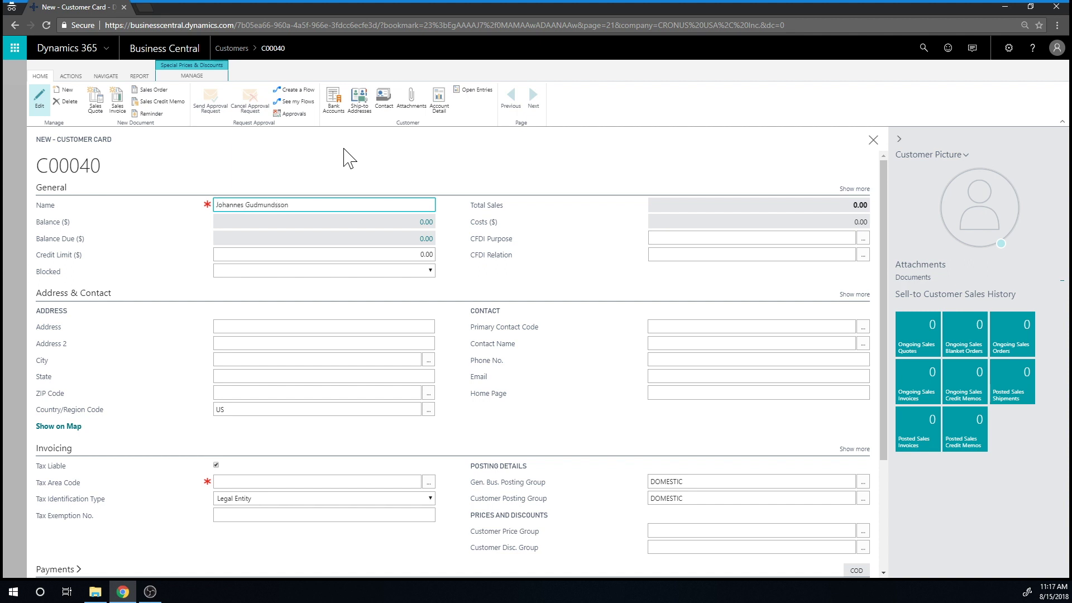
{"action": "left_click", "coordinate": [580, 249]}
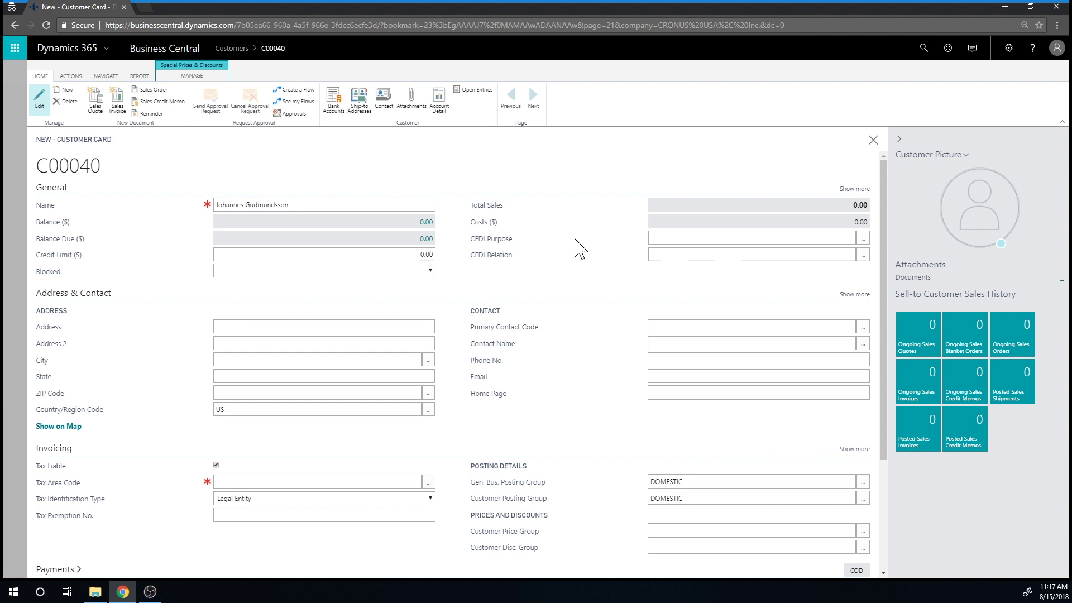
{"action": "left_click", "coordinate": [873, 140]}
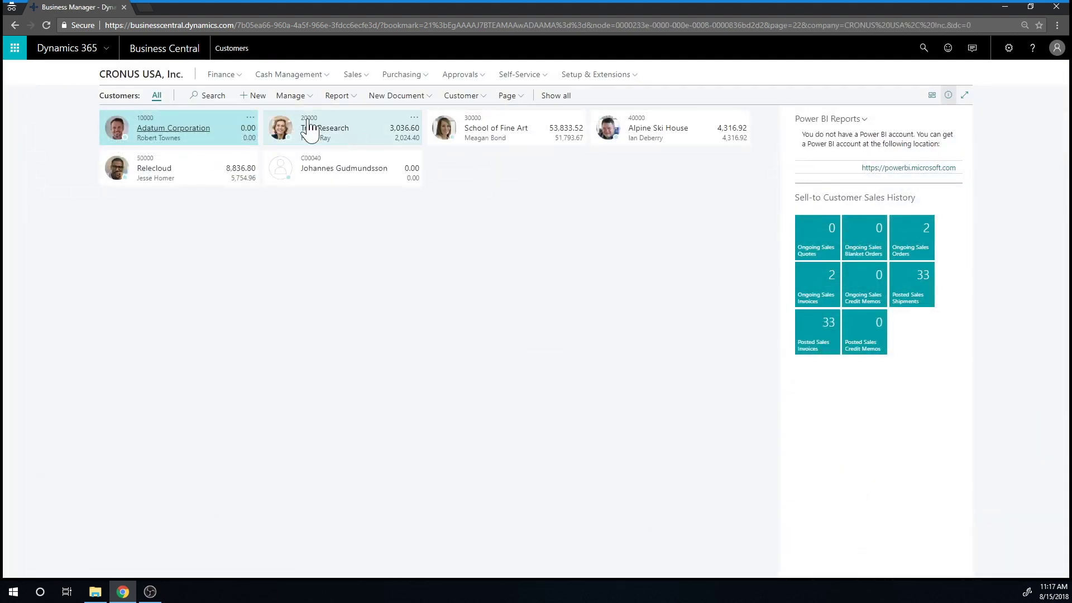
- Upload the image (2) portrait photo as customer C00040's picture and close the card
{"action": "left_click", "coordinate": [328, 183]}
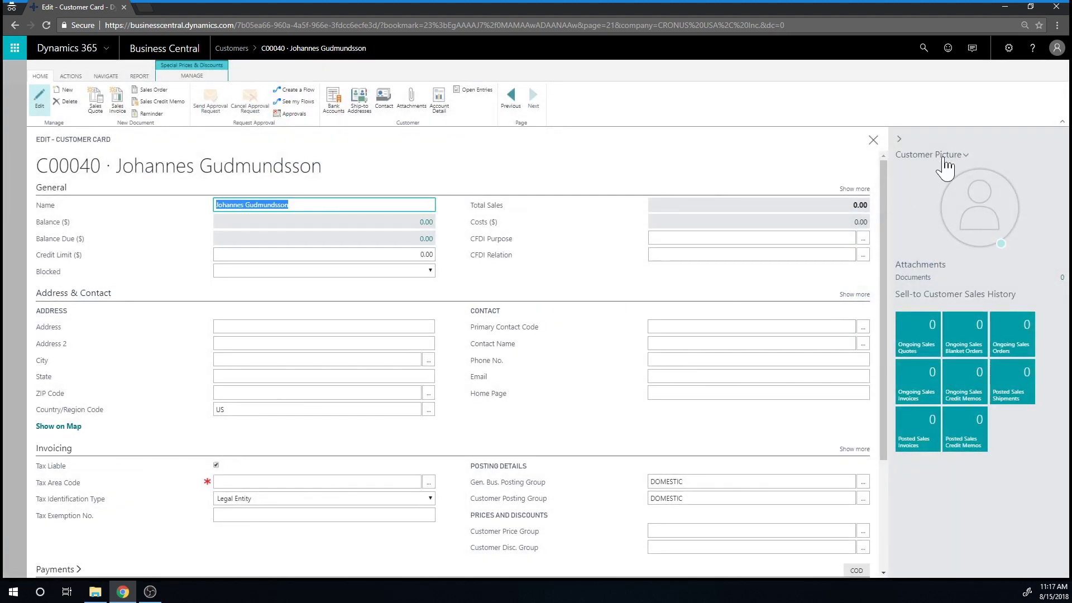
{"action": "left_click", "coordinate": [962, 159]}
{"action": "left_click", "coordinate": [932, 169]}
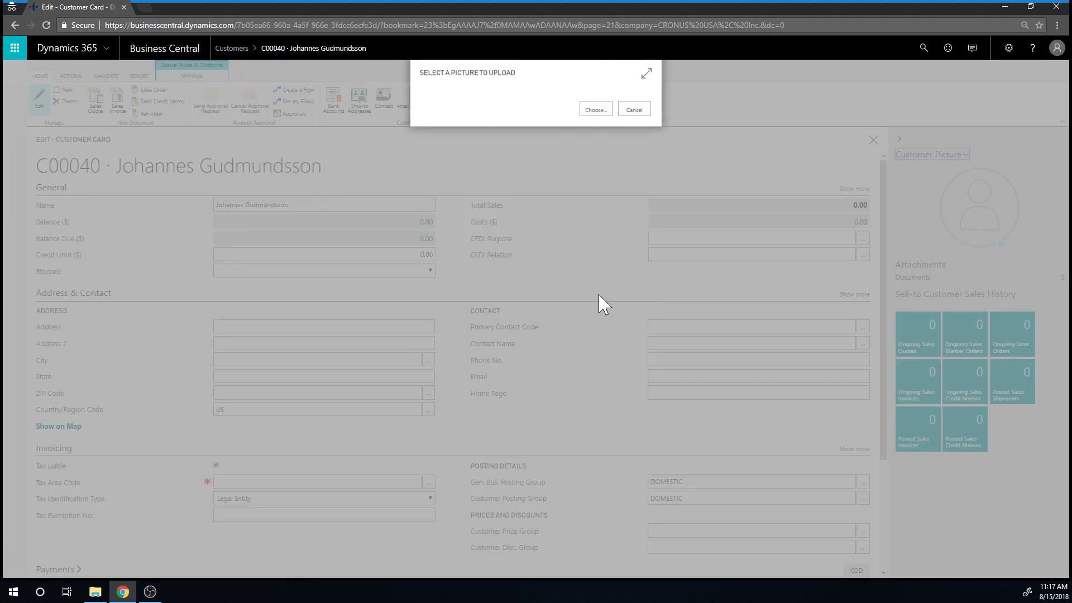
{"action": "left_click", "coordinate": [594, 110]}
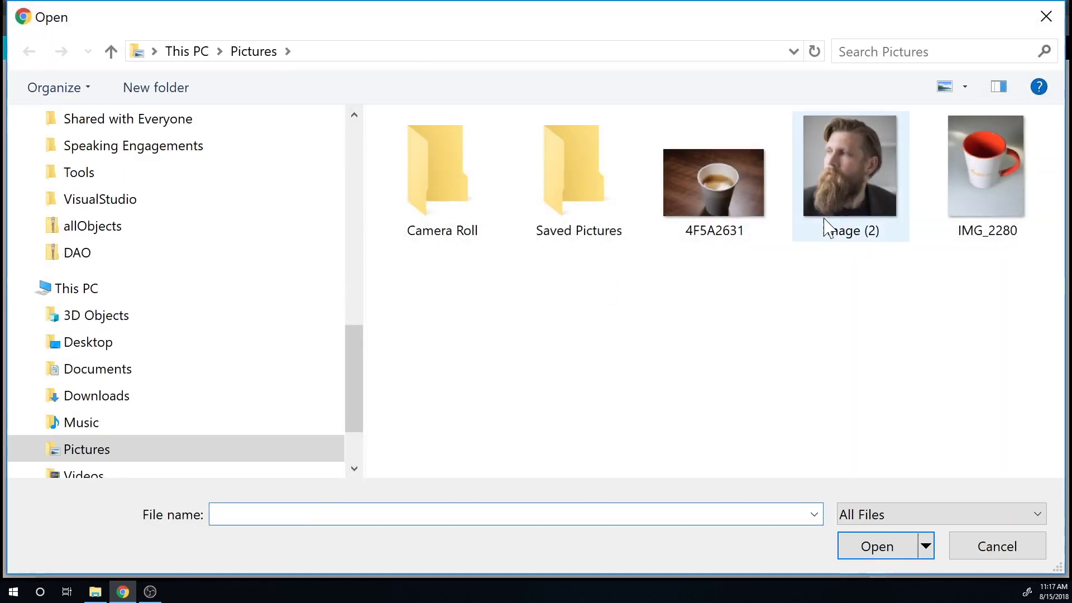
{"action": "left_click", "coordinate": [843, 207]}
{"action": "left_click", "coordinate": [888, 546]}
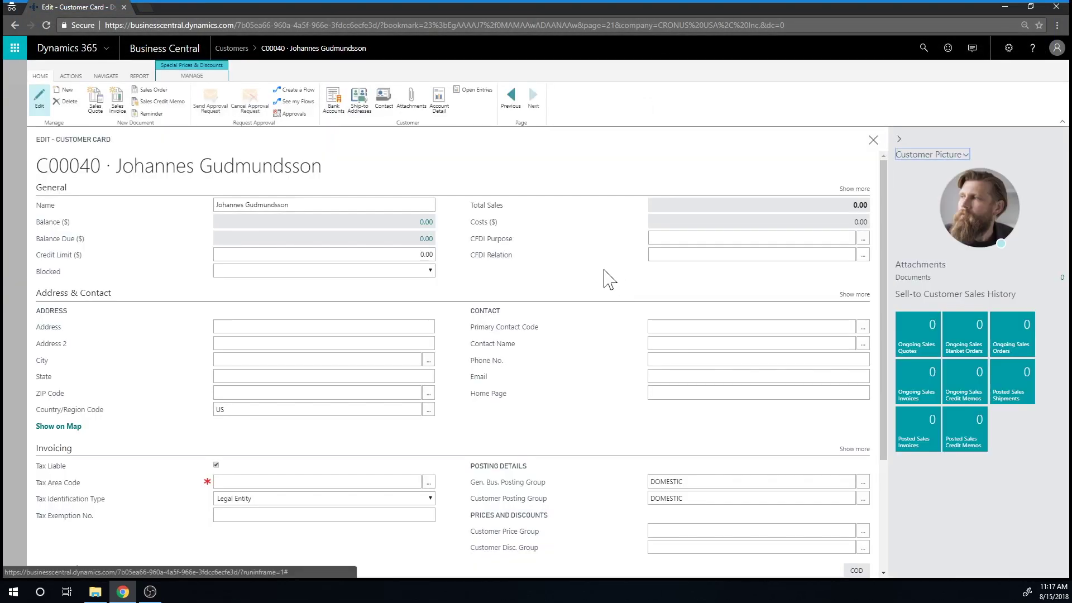
{"action": "left_click", "coordinate": [873, 141]}
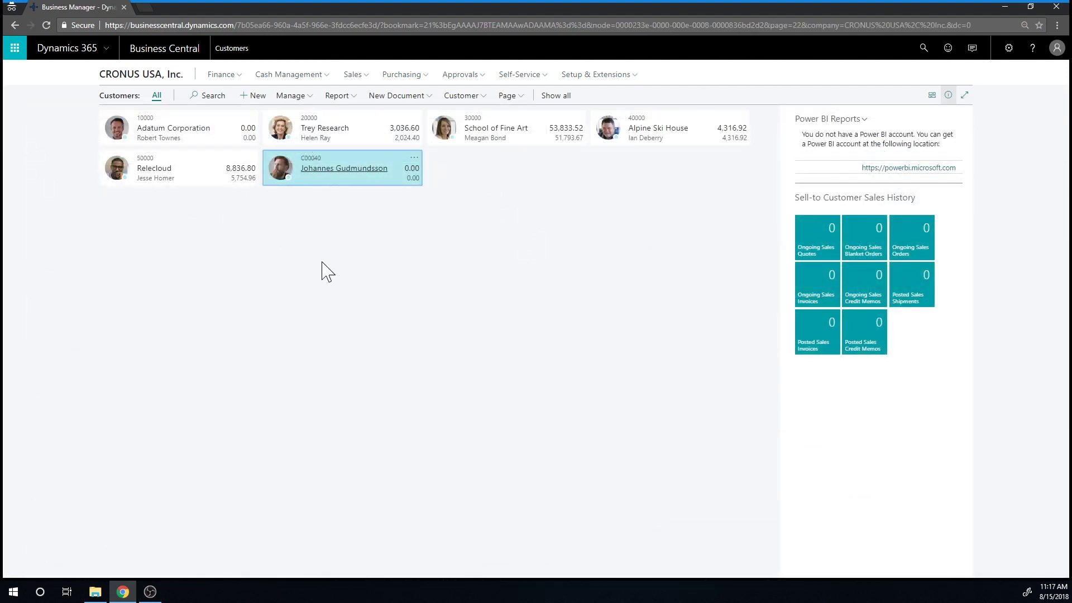
- Create sales order S-ORD101006 for customer C00040, dated 4/9/2018, by searching the customer's name
{"action": "left_click", "coordinate": [140, 79]}
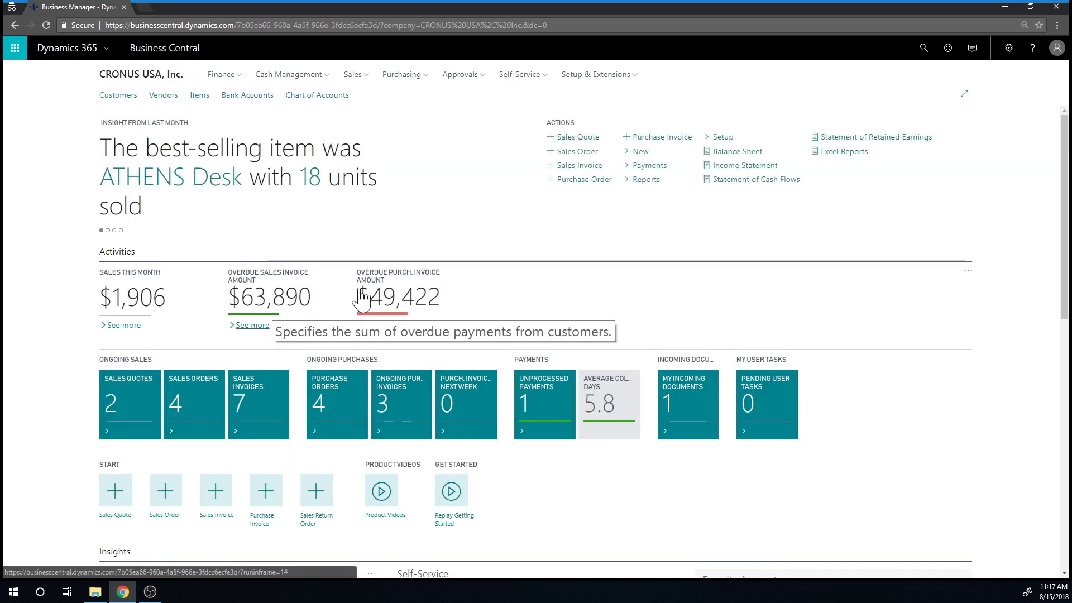
{"action": "left_click", "coordinate": [583, 156]}
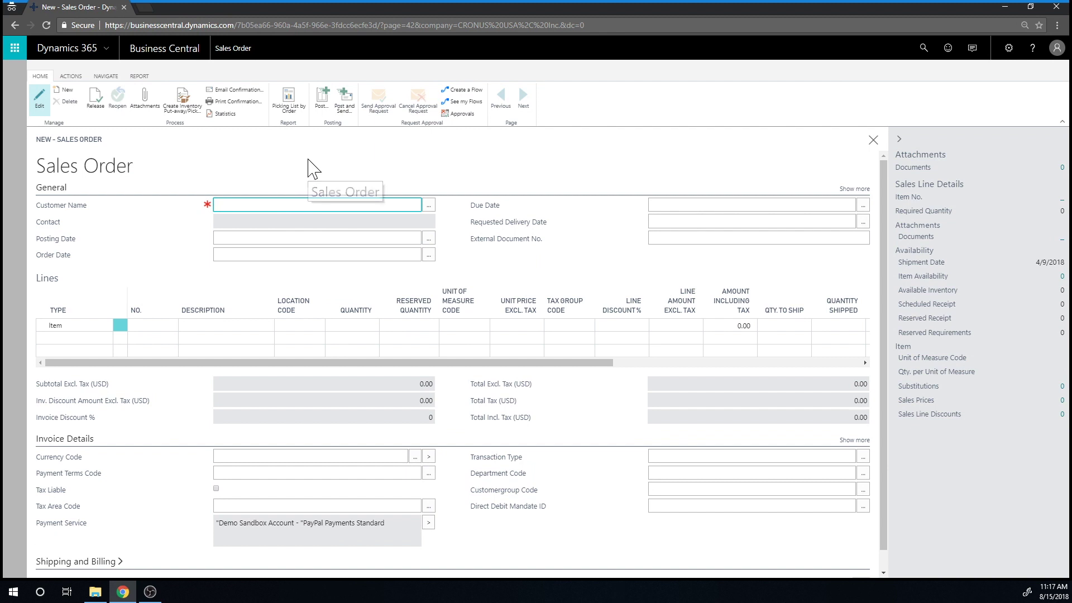
{"action": "type", "text": "johann"}
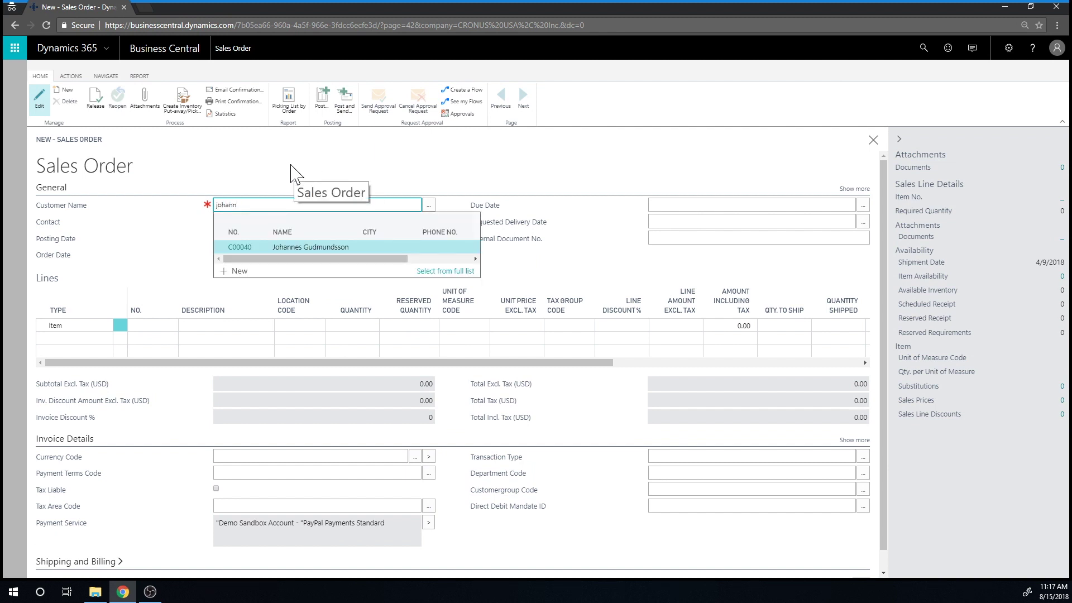
{"action": "left_click", "coordinate": [311, 249]}
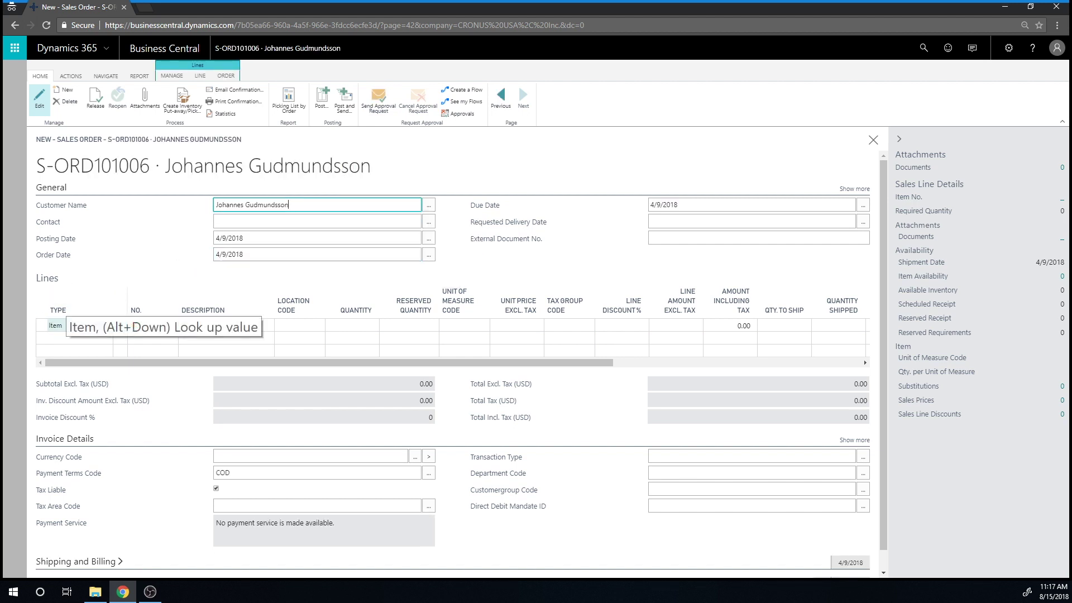
- Add an order line for 1 Medium Drip Coffee (item 1004) at unit price 3.99
{"action": "left_click", "coordinate": [83, 325]}
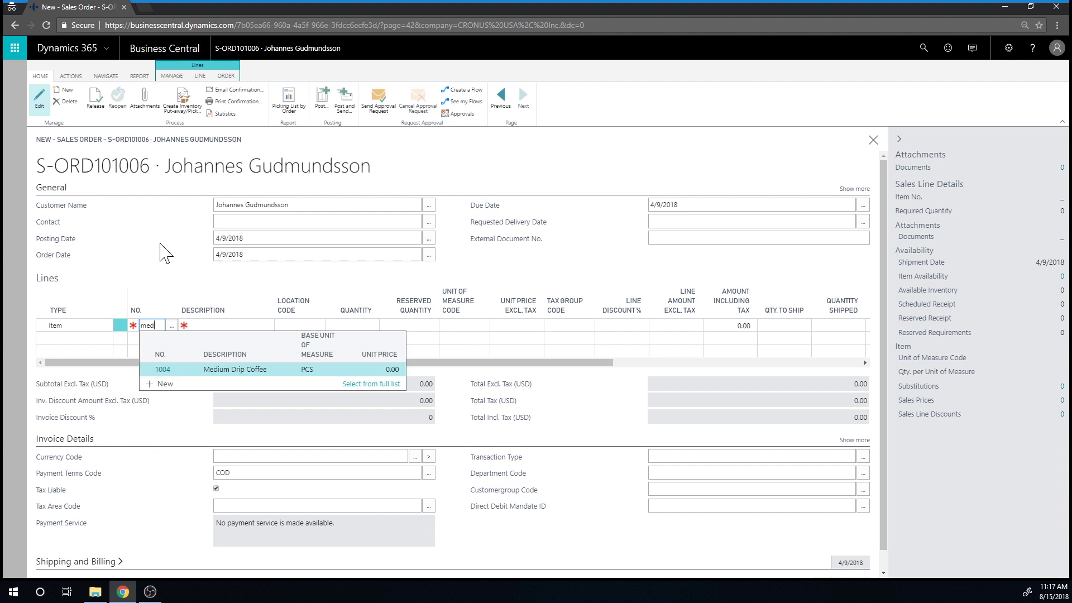
{"action": "left_click", "coordinate": [194, 370]}
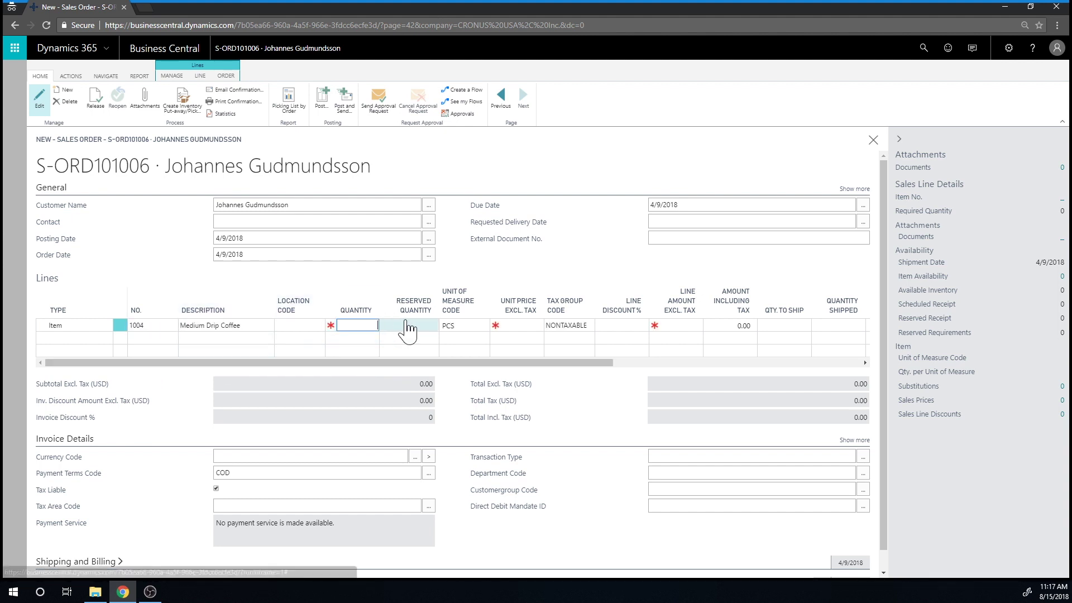
{"action": "type", "text": "1"}
{"action": "key", "text": "Return"}
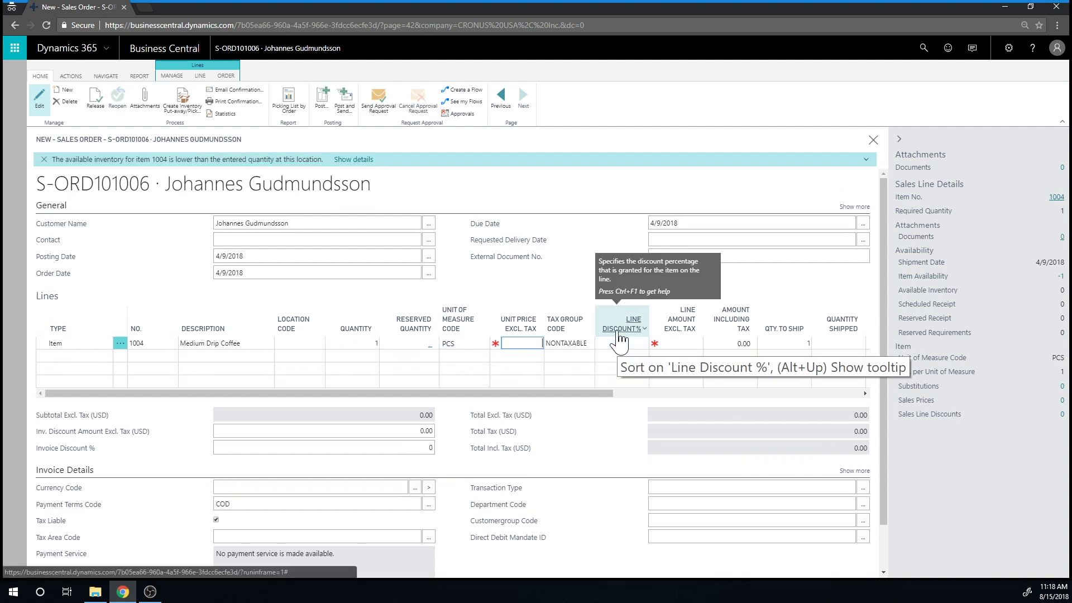
{"action": "type", "text": "3"}
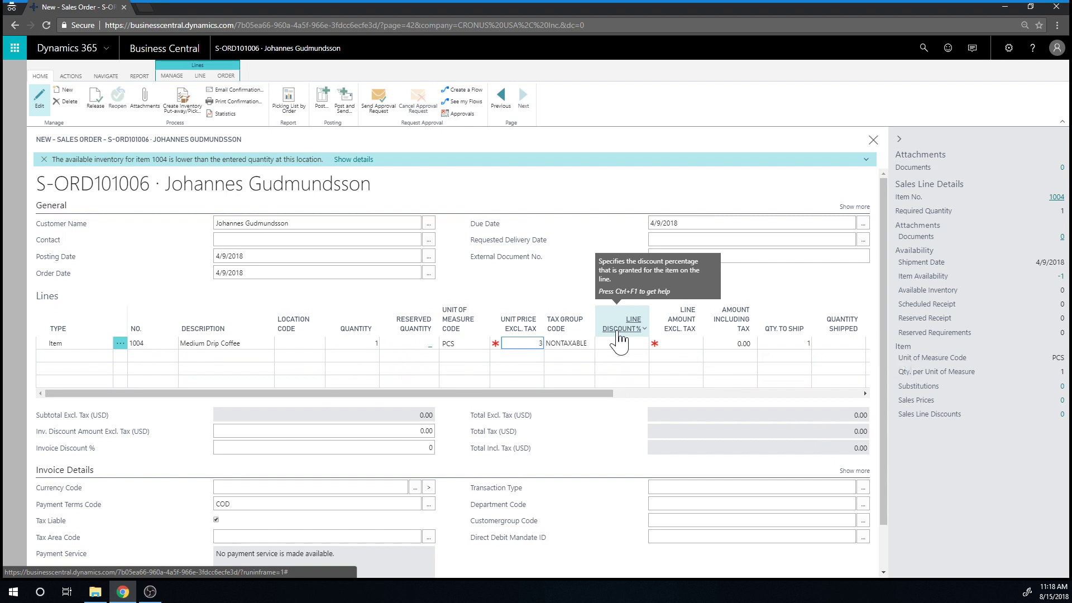
{"action": "type", "text": ".99"}
{"action": "key", "text": "Tab"}
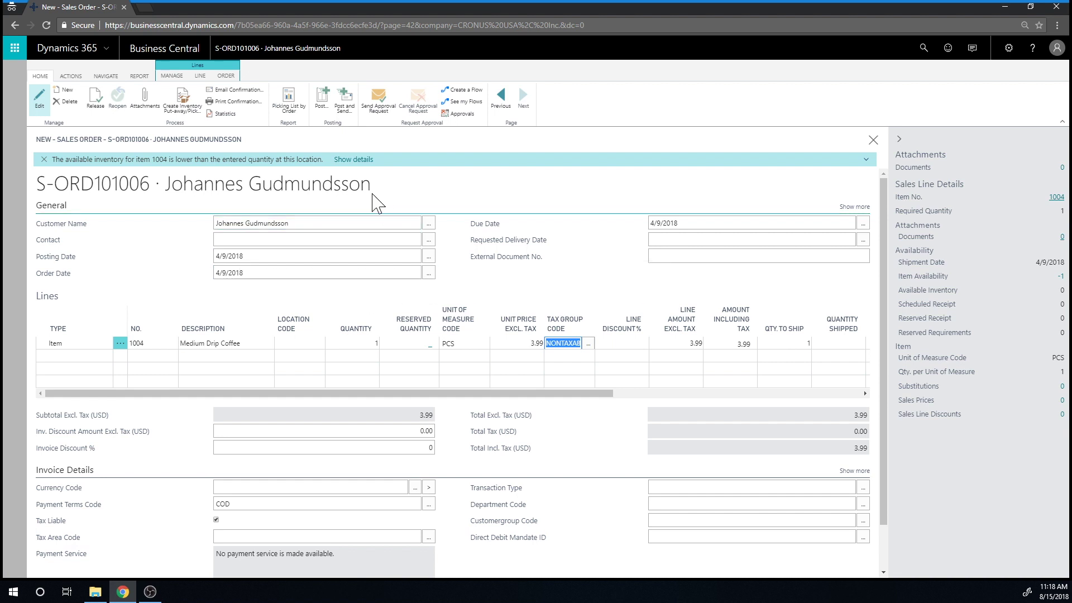
{"action": "left_click", "coordinate": [323, 106]}
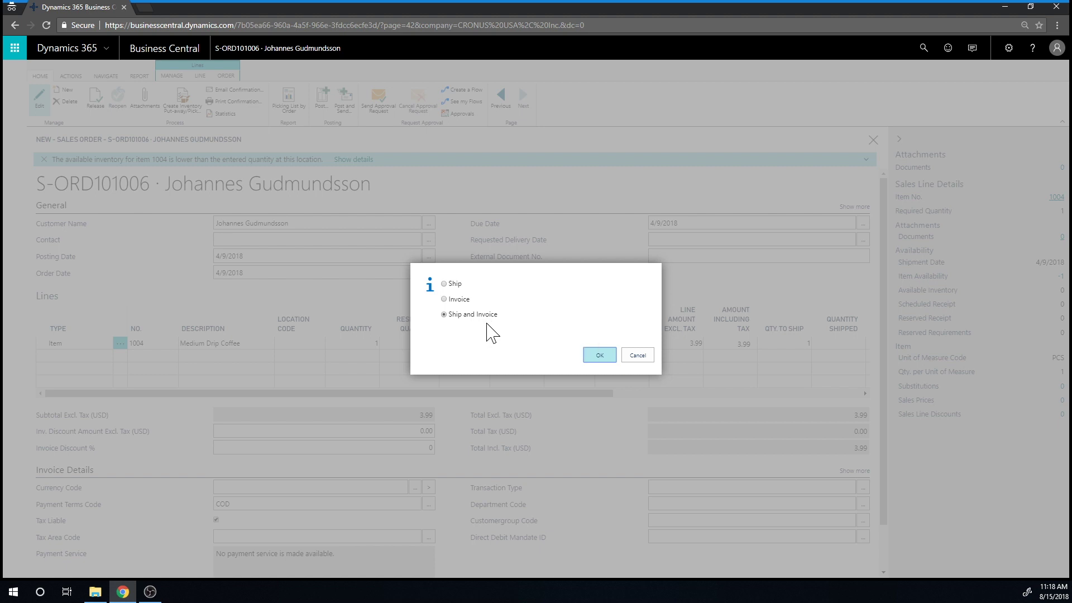
- Post order S-ORD101006 with Ship and Invoice selected
{"action": "left_click", "coordinate": [597, 356]}
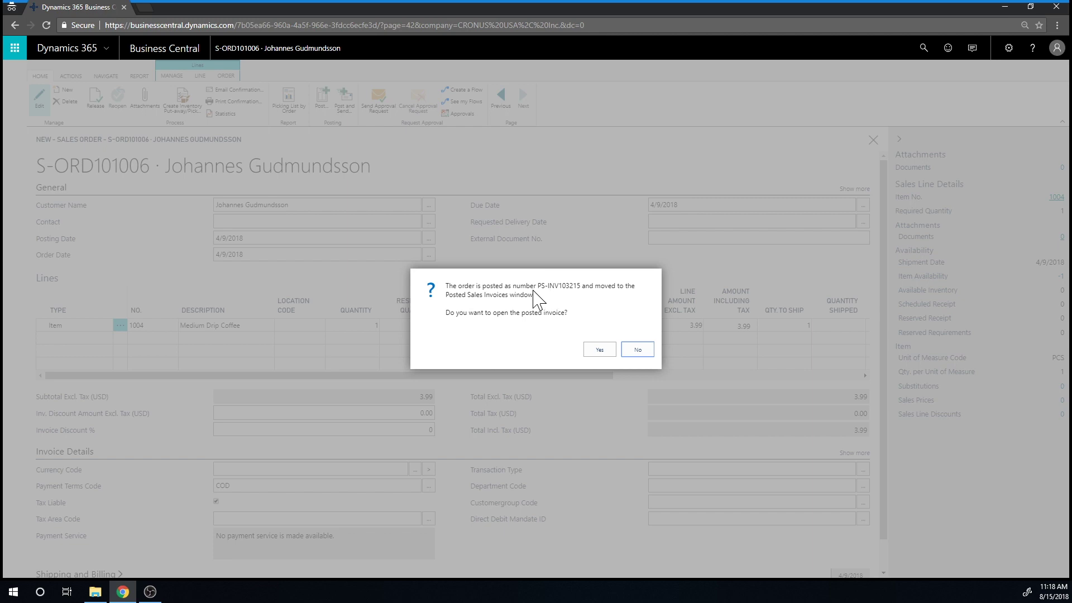
- Accept the prompt to open the posted sales invoice for order S-ORD101006
{"action": "left_click", "coordinate": [598, 350]}
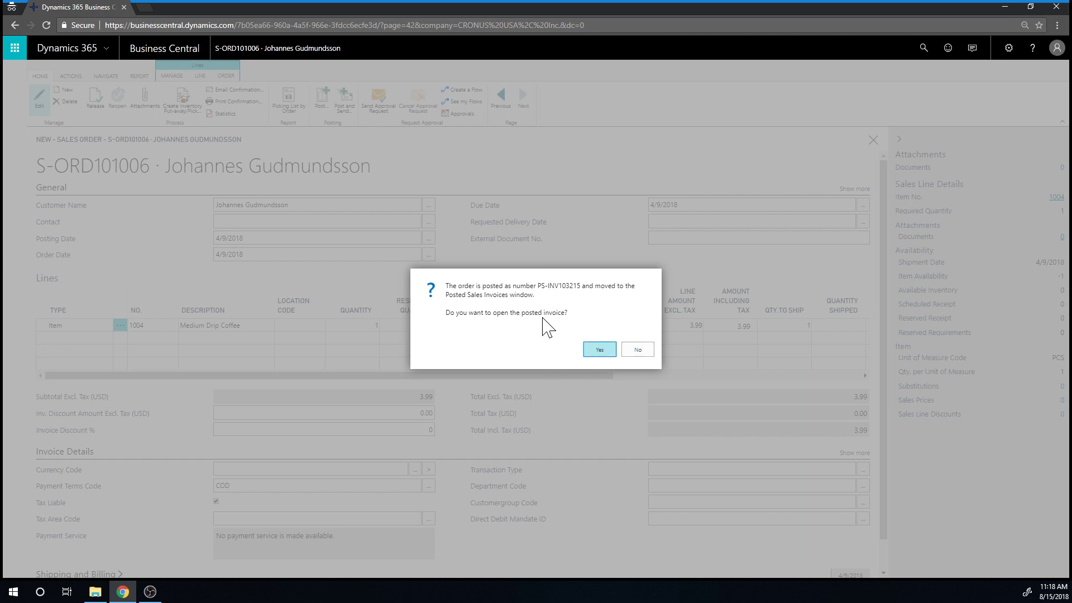